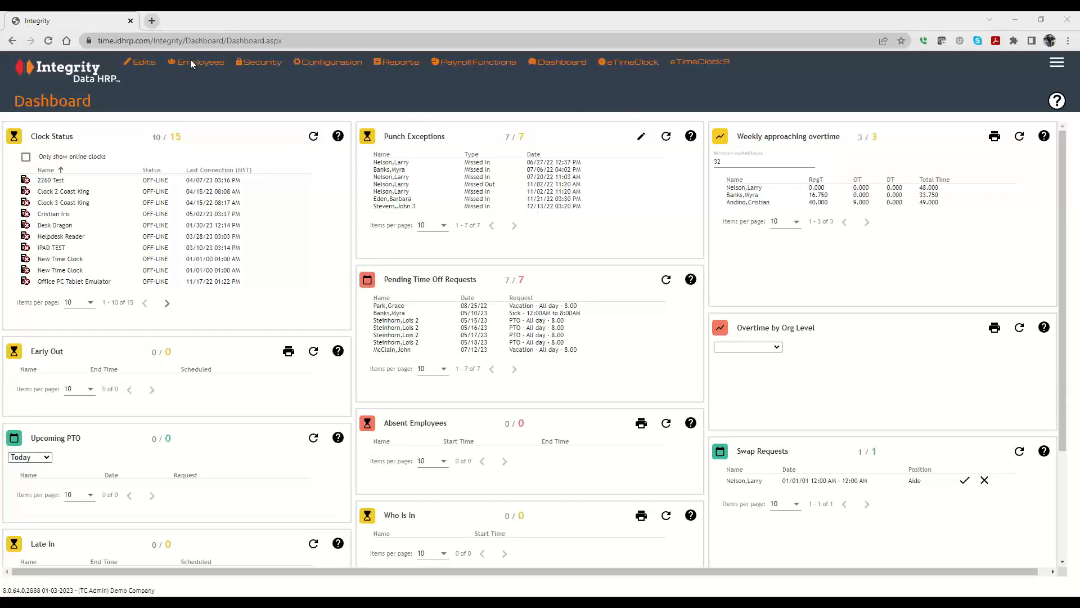
Step: Open the default profiles list and review the settings of the 1099 profile
mouse_move(194, 63)
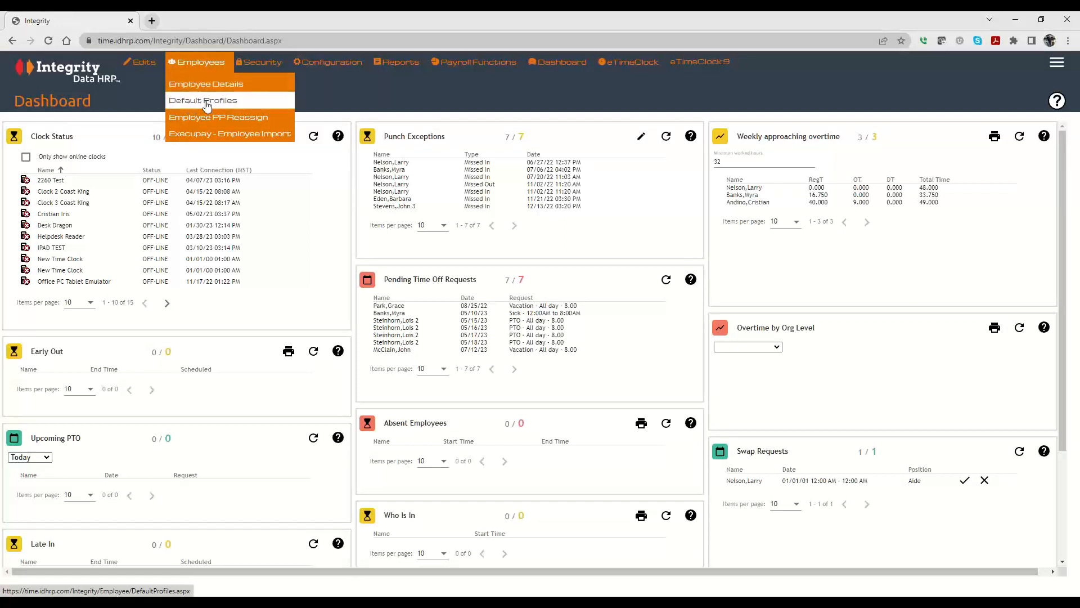
click(207, 103)
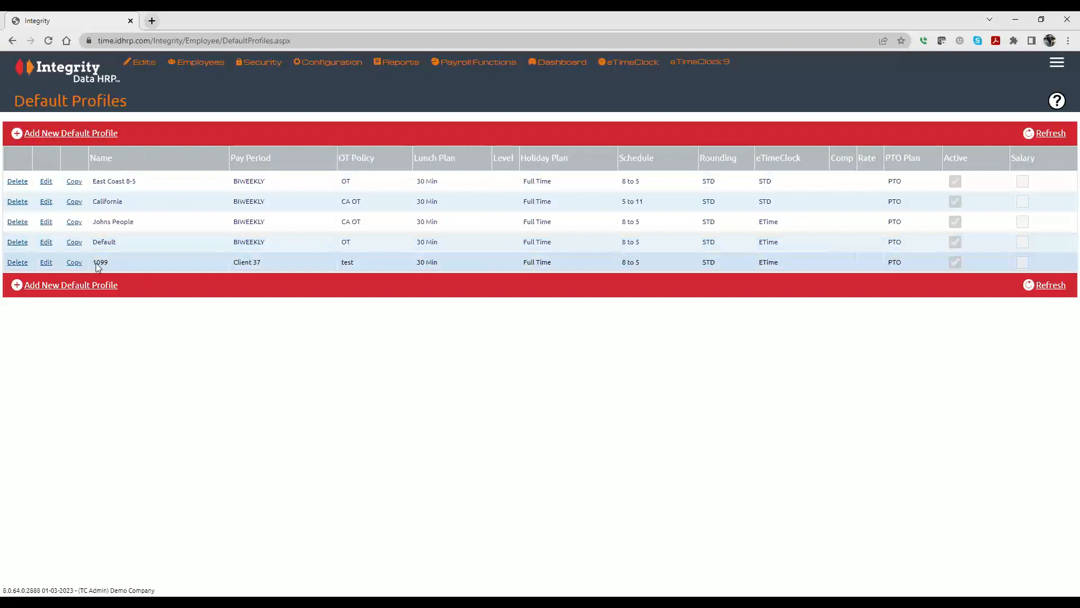
click(46, 264)
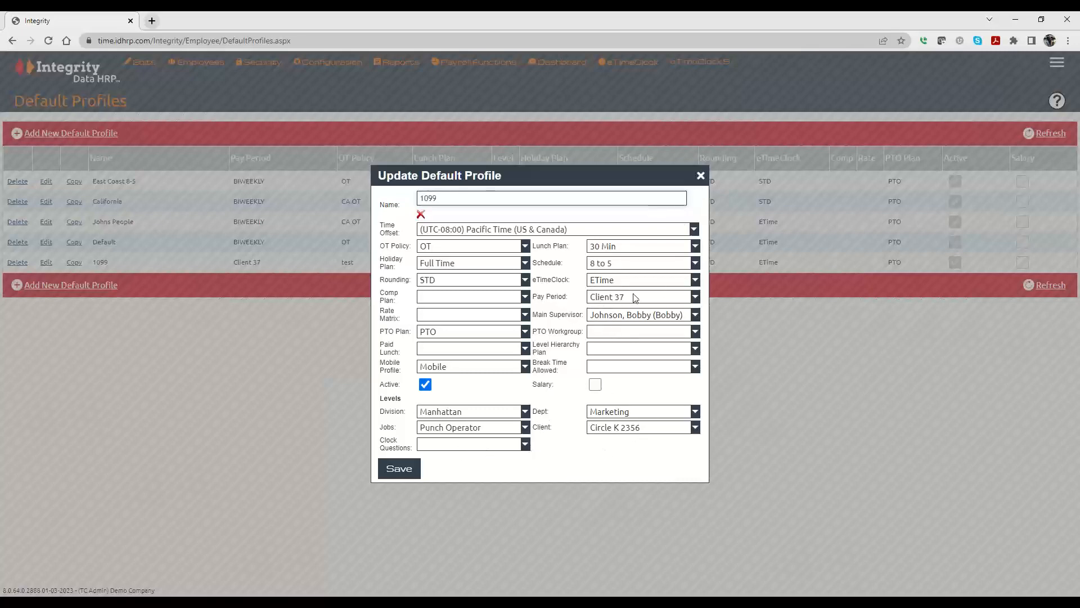
click(700, 175)
Step: Start a new company member from the employee details list and set its PTO plan to PTO Only
mouse_move(196, 62)
click(196, 85)
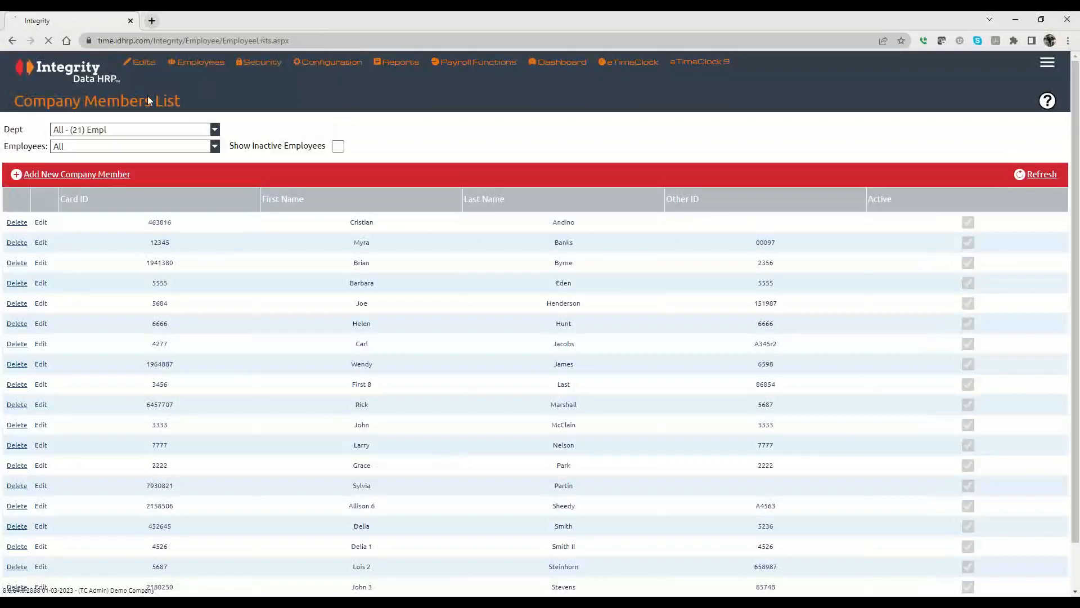
click(83, 175)
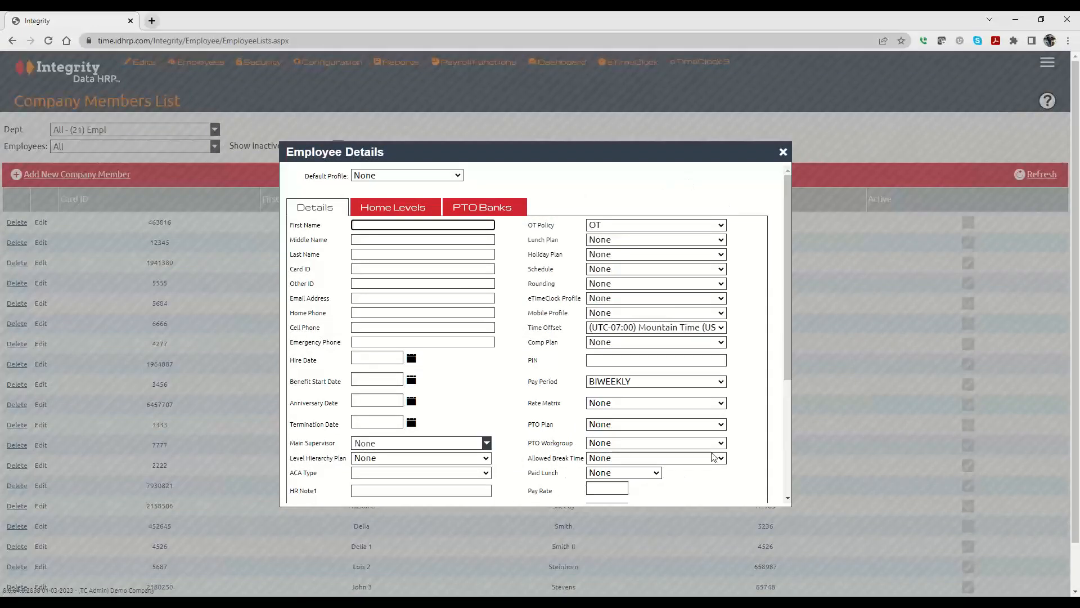
click(668, 423)
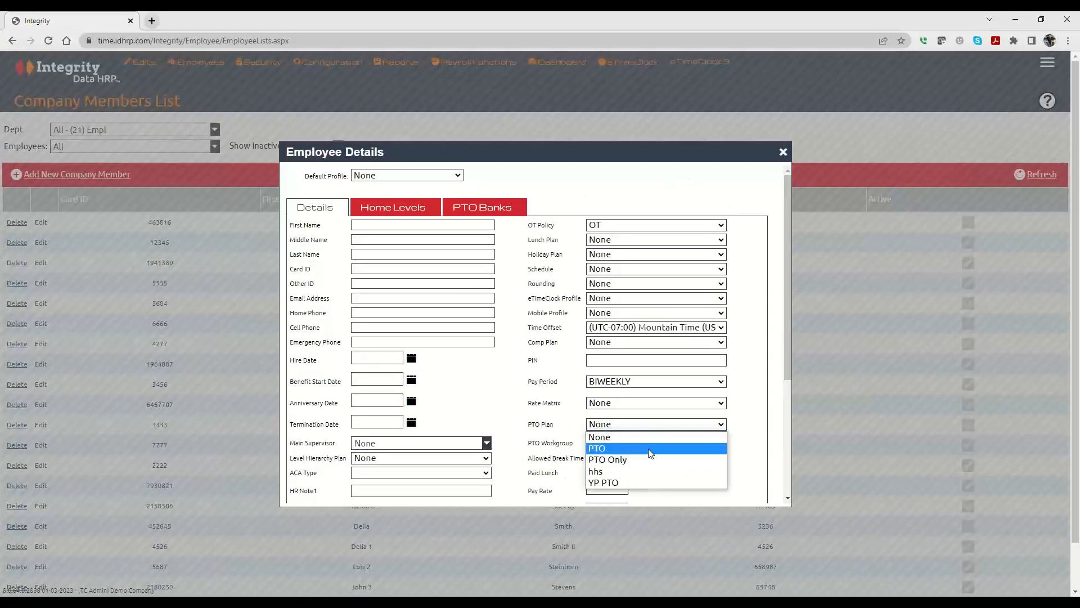
click(647, 455)
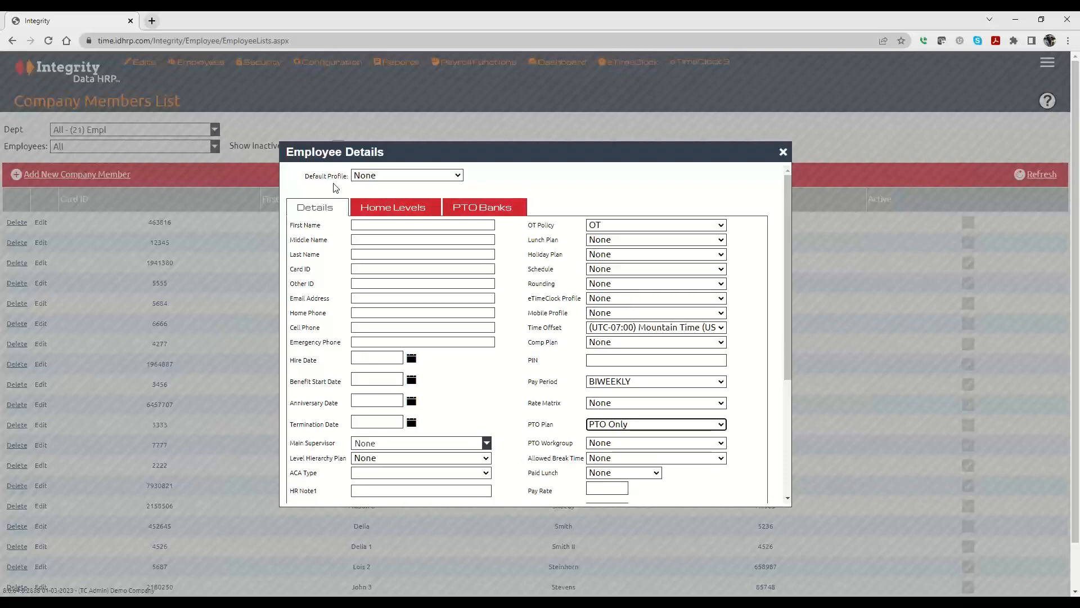
Step: Apply the California default profile to the new company member, then close the form without saving
click(364, 177)
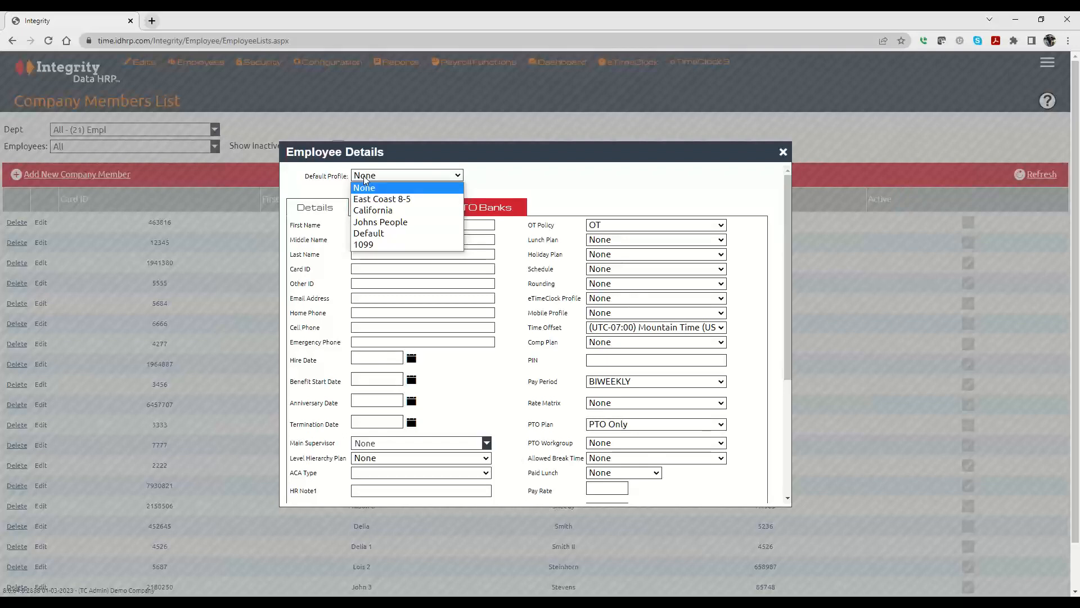
click(380, 213)
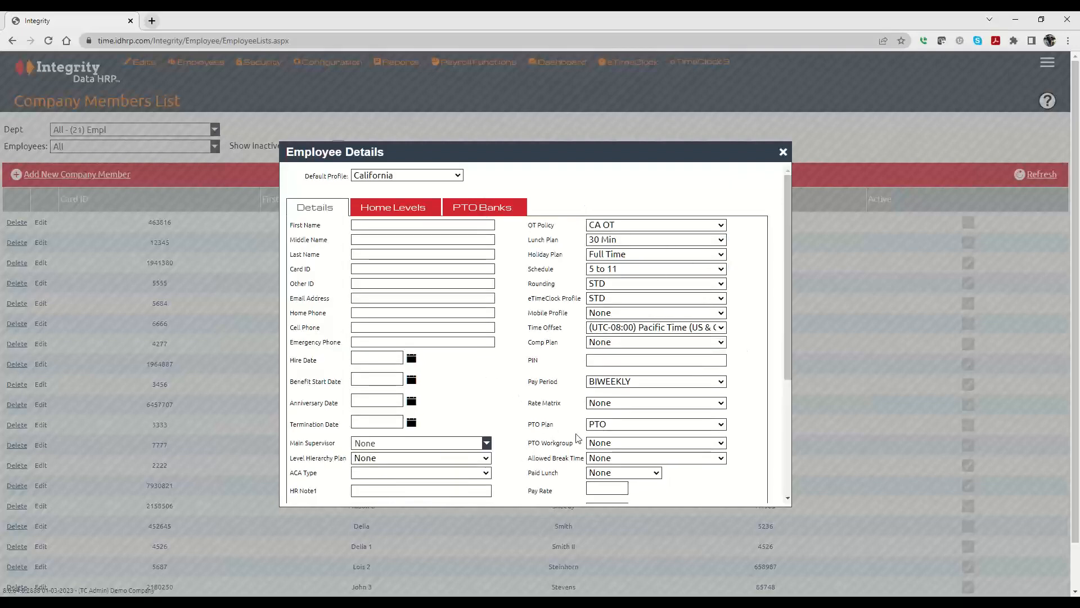
click(371, 227)
click(358, 253)
click(783, 153)
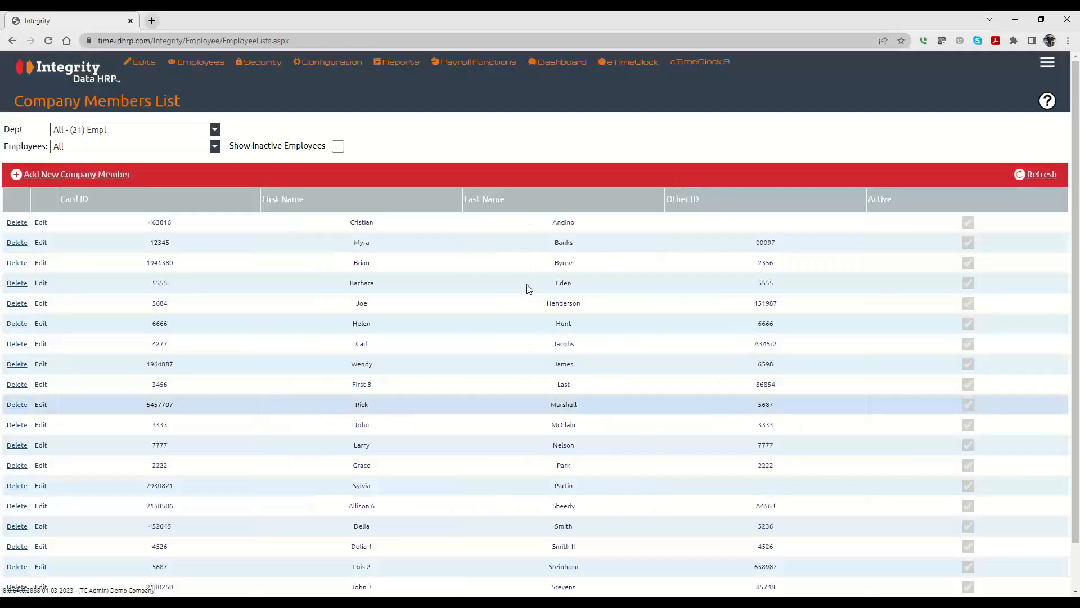
Step: Return to the default profiles list and review the settings of the Default profile
mouse_move(197, 62)
click(204, 101)
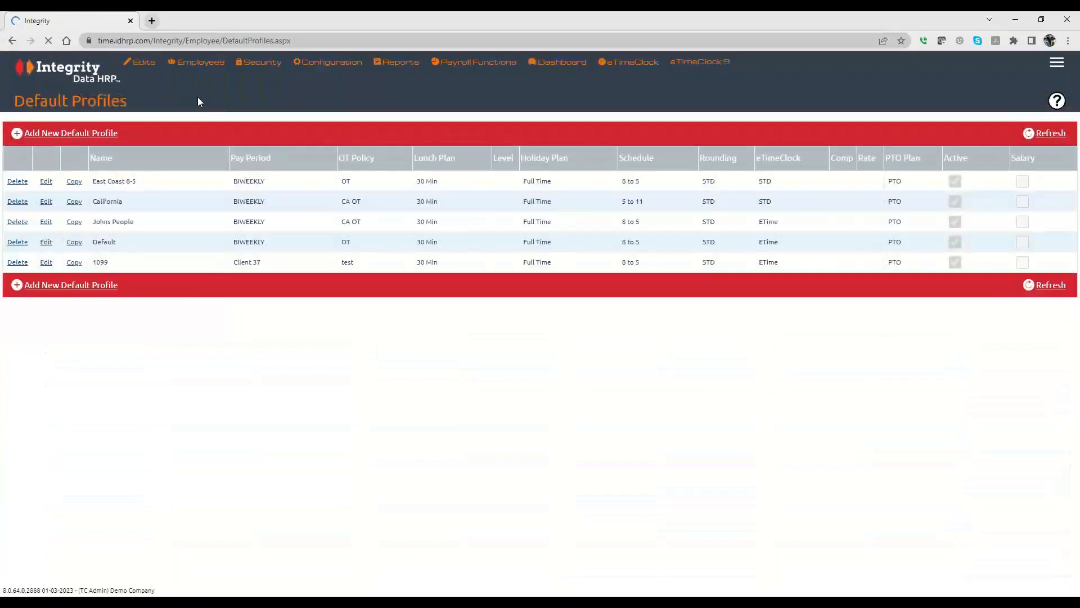
mouse_move(197, 62)
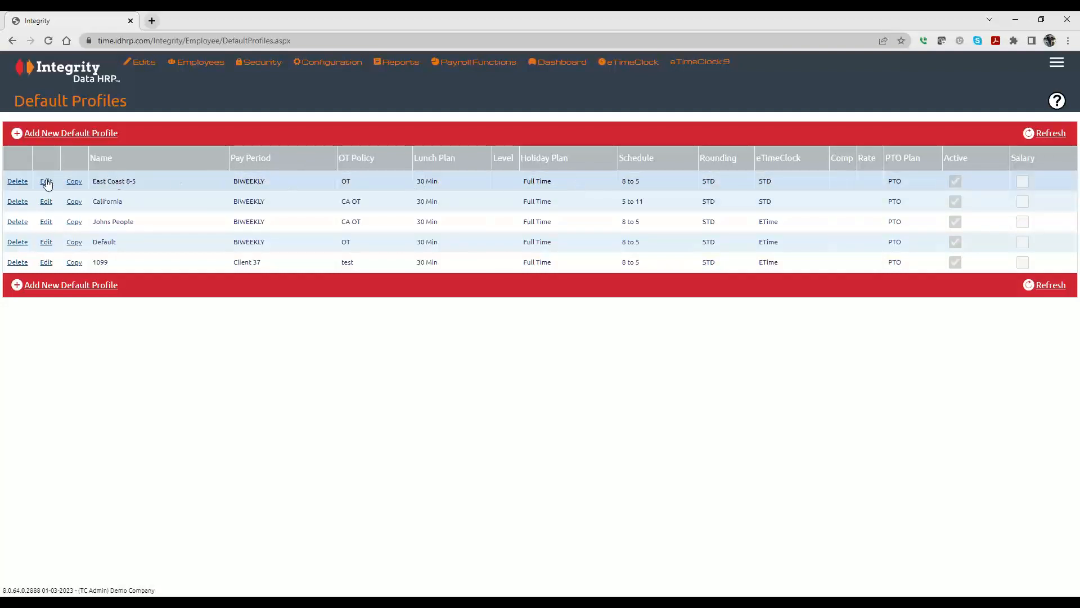
click(46, 242)
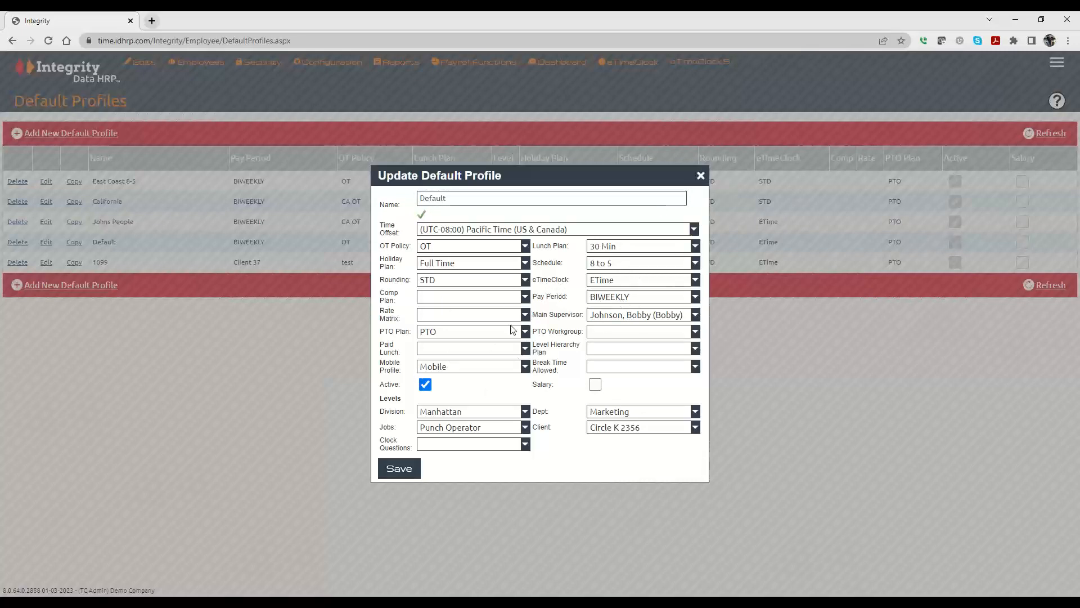
click(700, 176)
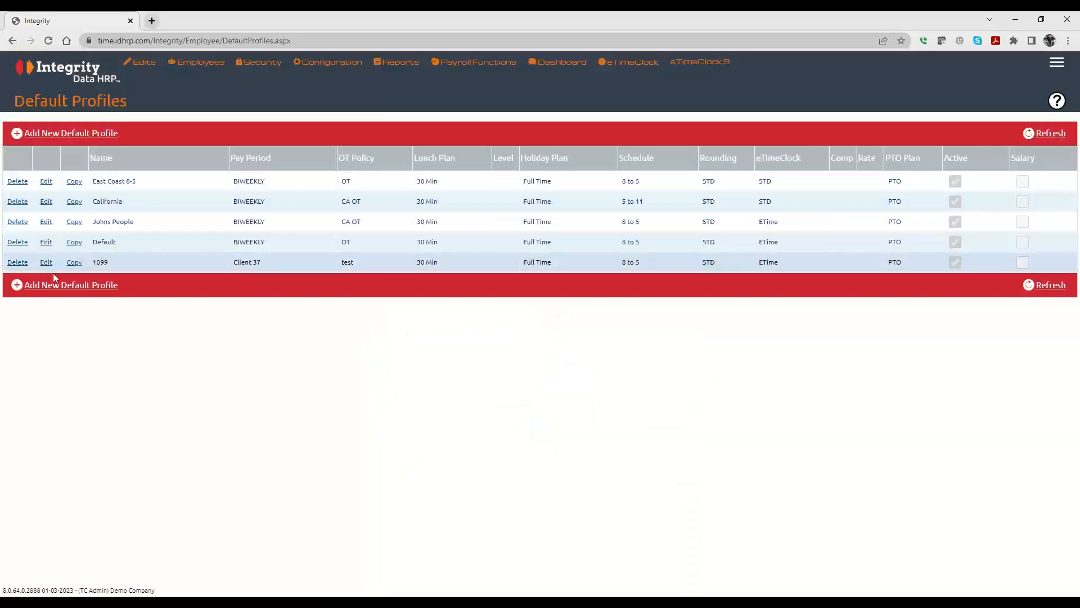
Step: Copy the California profile as a new profile named Midwest with the time offset (UTC-06:00) Central Time (US & Canada)
click(73, 202)
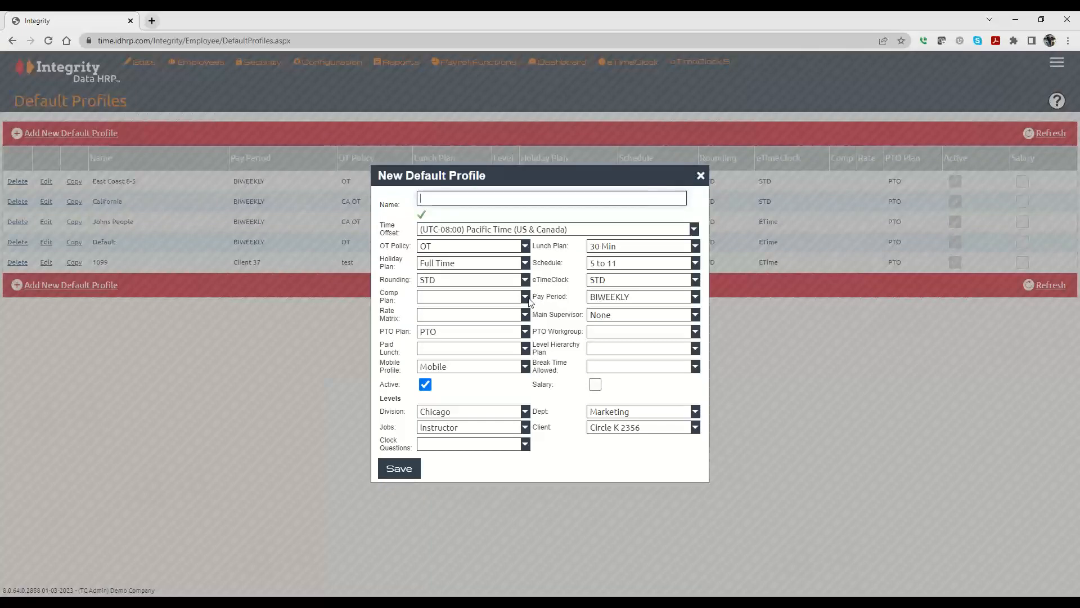
text(Midwest)
click(493, 231)
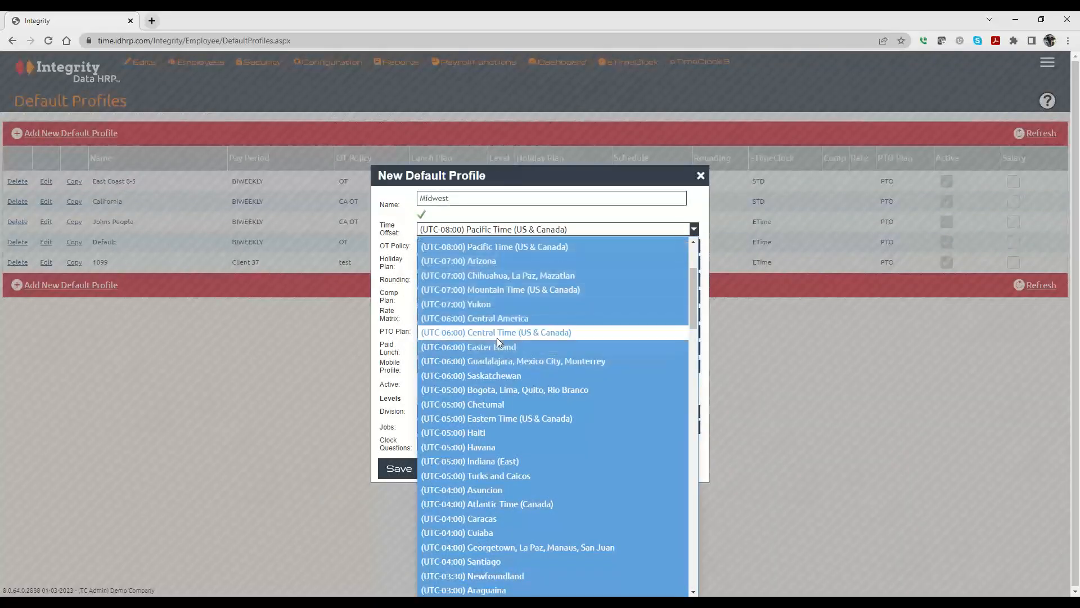
click(497, 338)
Step: Select OT as the Midwest profile's overtime policy and set its lunch plan to blank
click(478, 245)
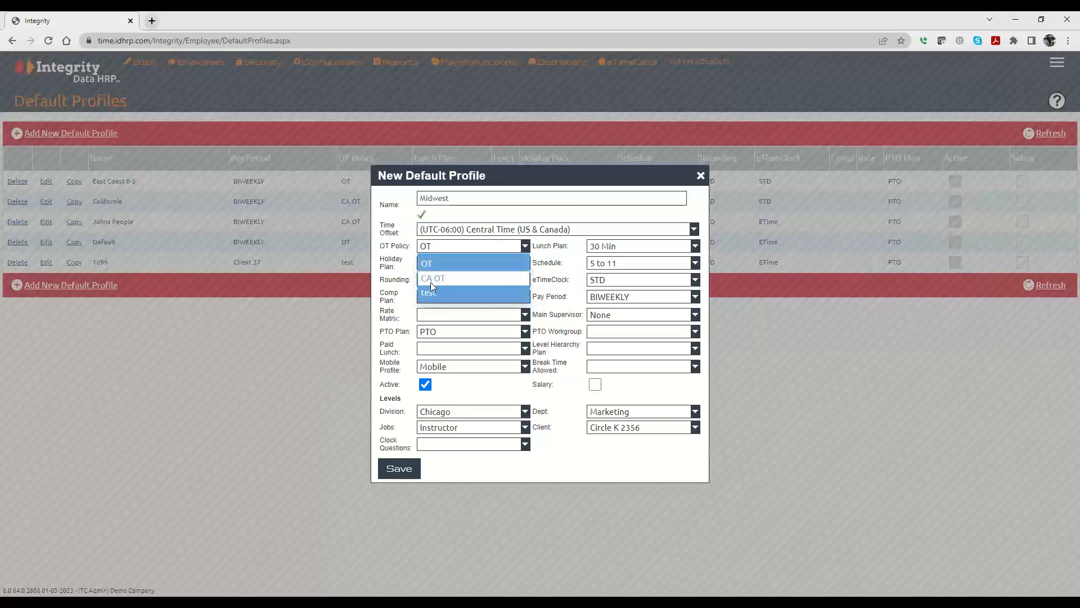
click(428, 264)
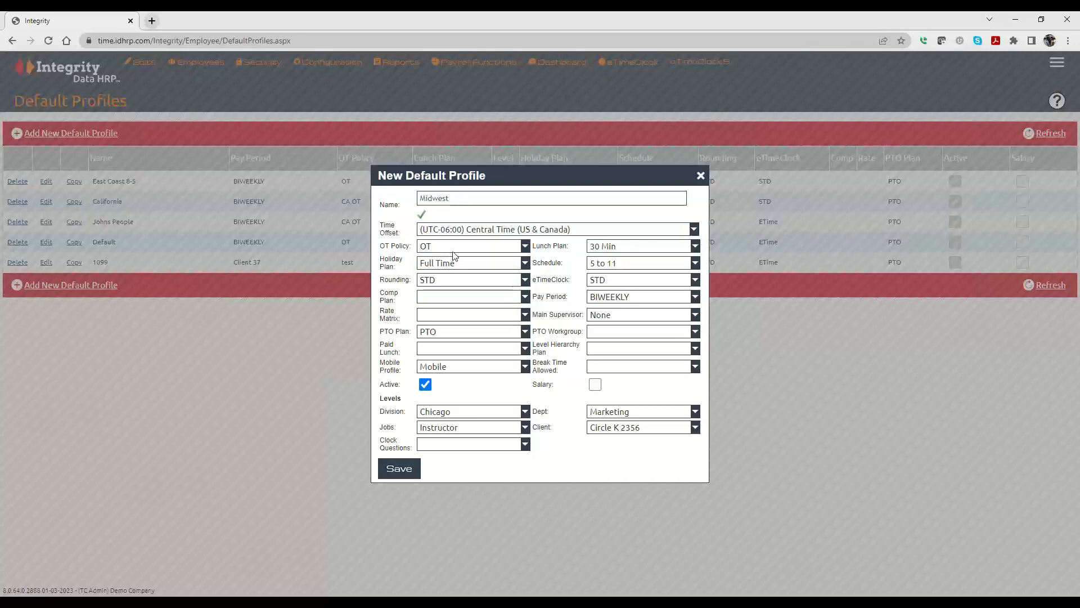
click(616, 262)
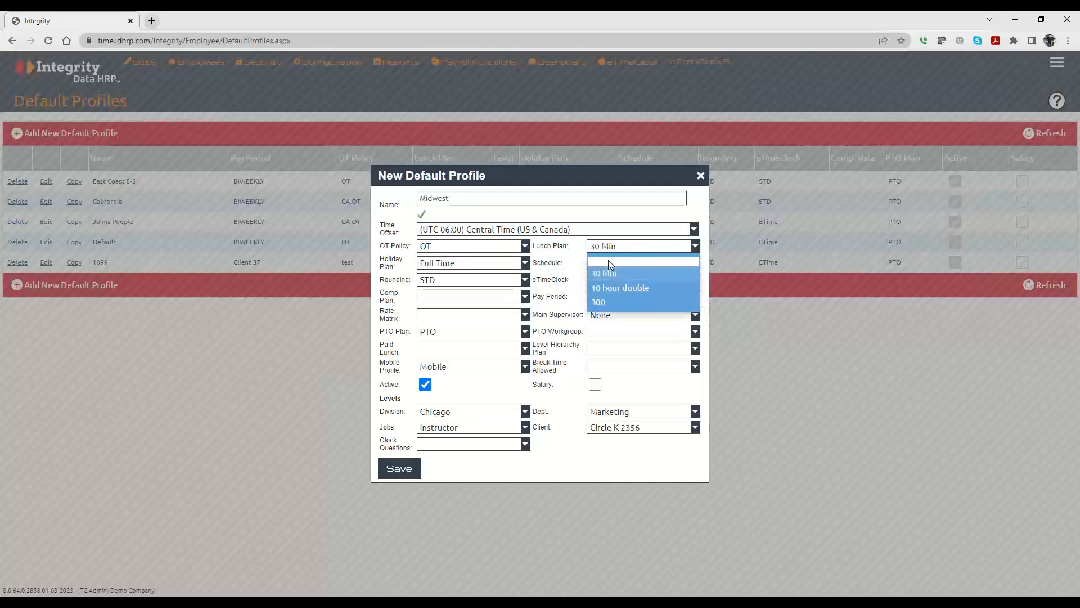
click(609, 260)
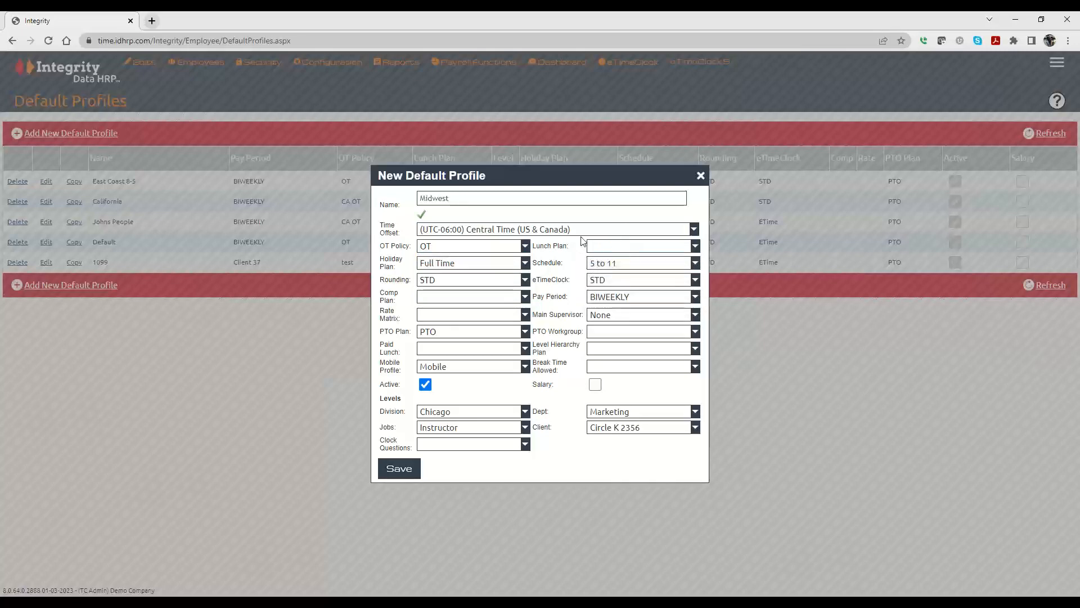
Step: Set the profile's schedule to 5a to 5p 12 hr and its eTimeClock option to View Only
click(610, 265)
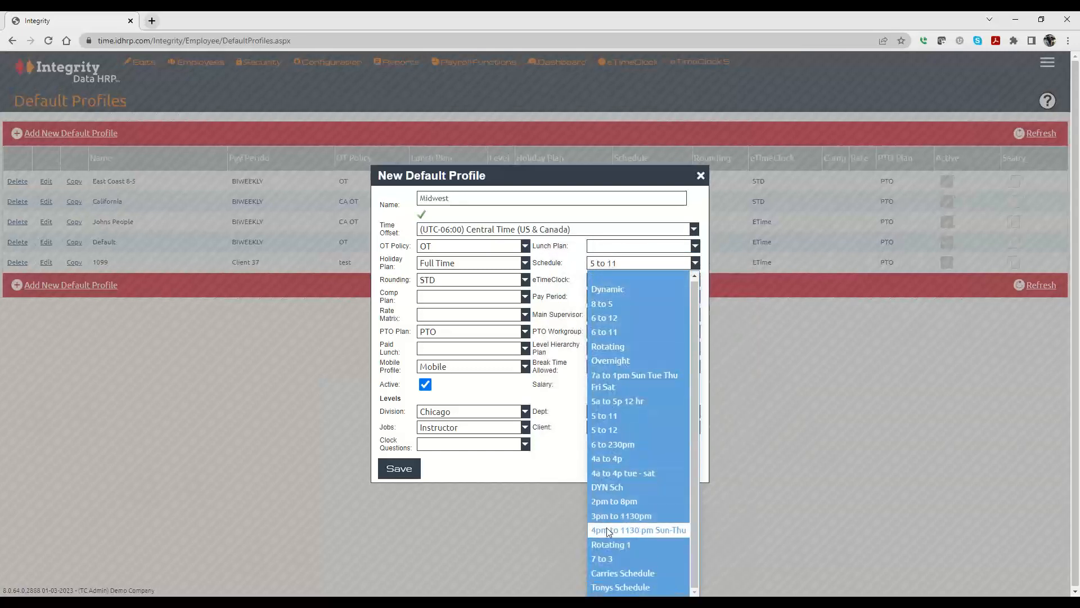
click(611, 401)
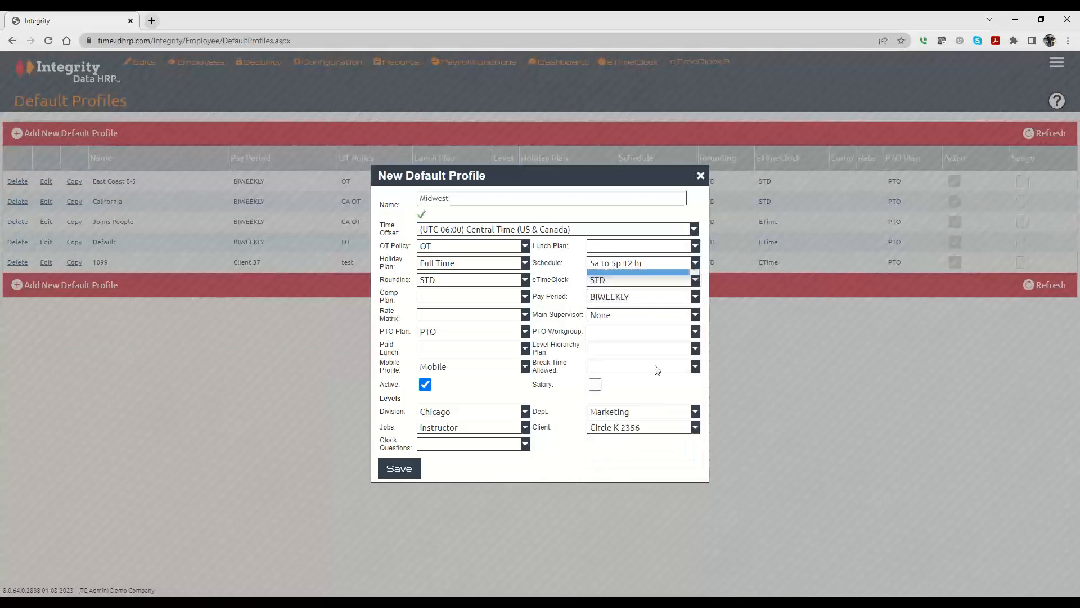
click(648, 280)
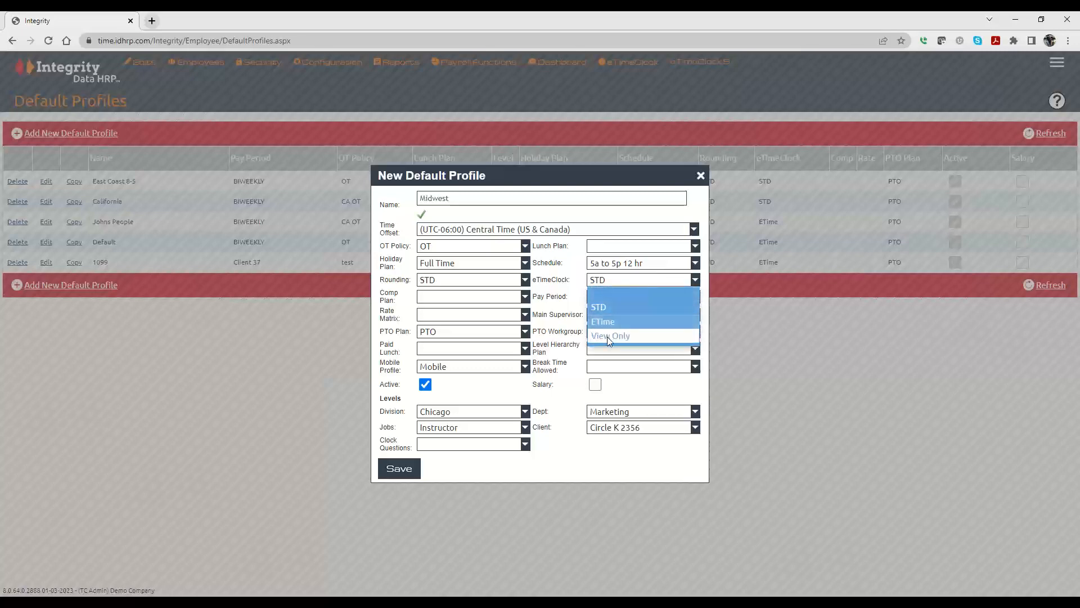
click(608, 336)
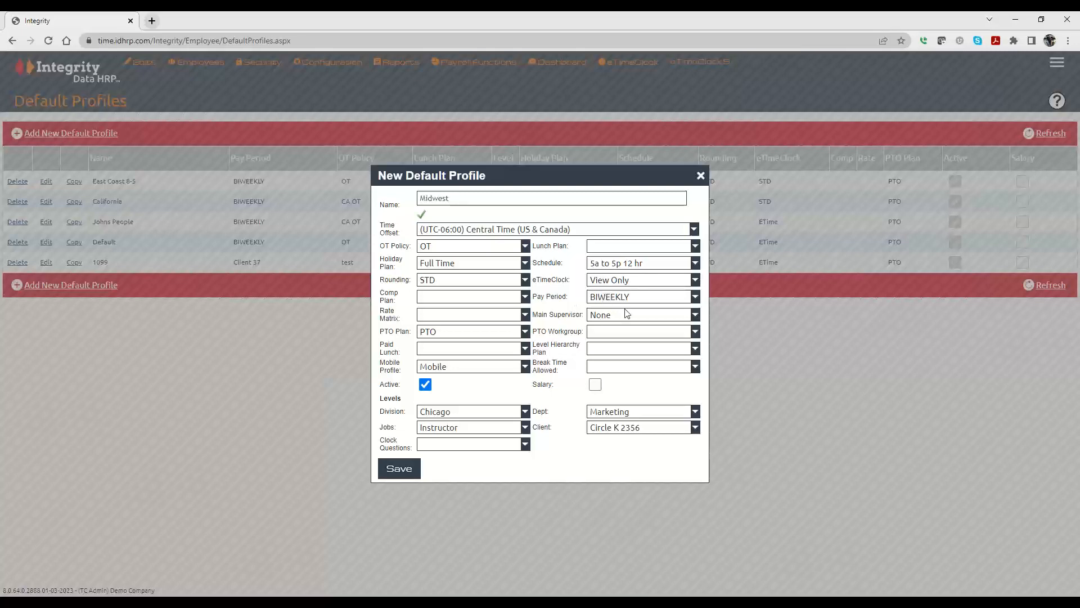
click(619, 281)
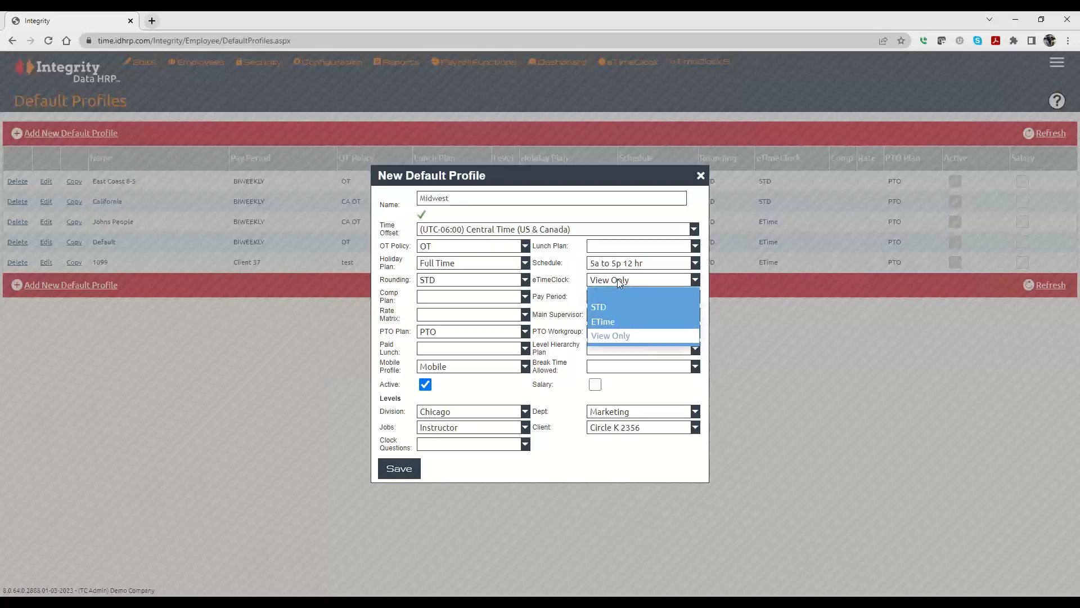
click(608, 335)
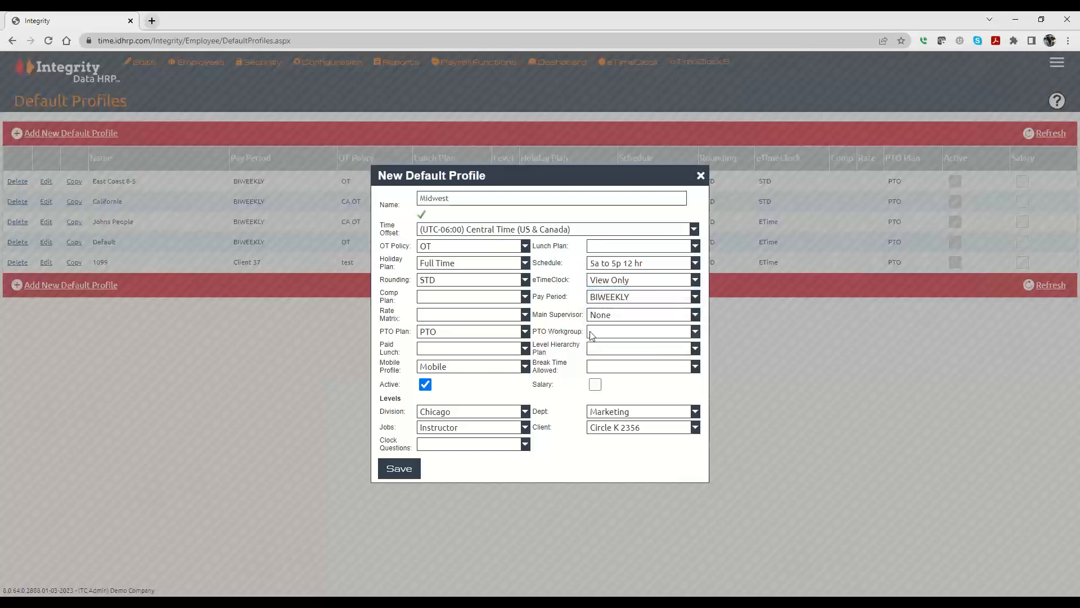
Step: Select BIWEEKLY as the profile's pay period and assign a main supervisor from the available supervisors
click(625, 298)
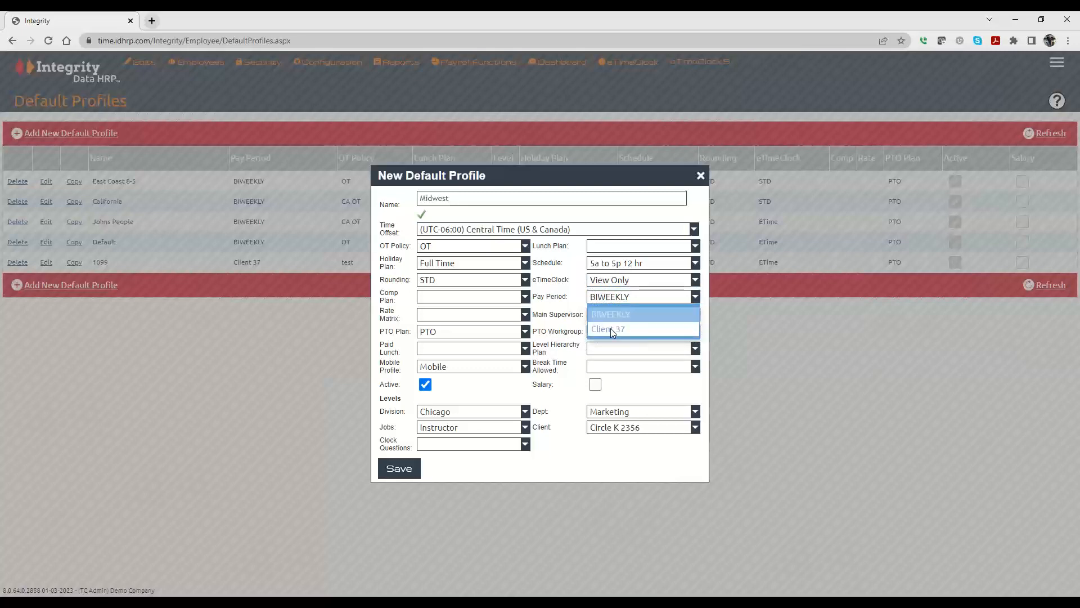
click(608, 314)
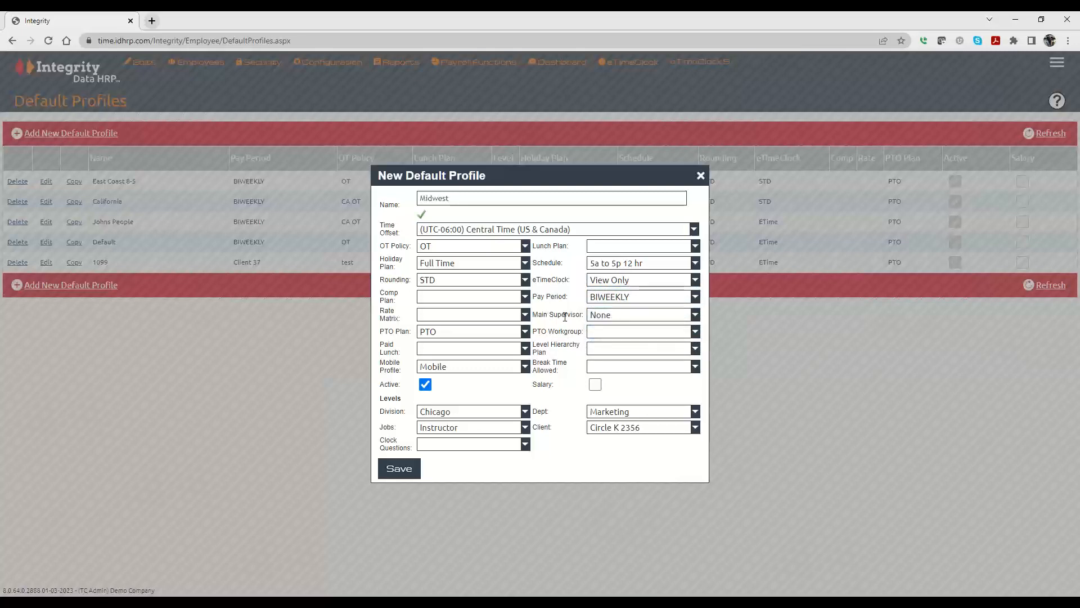
click(609, 315)
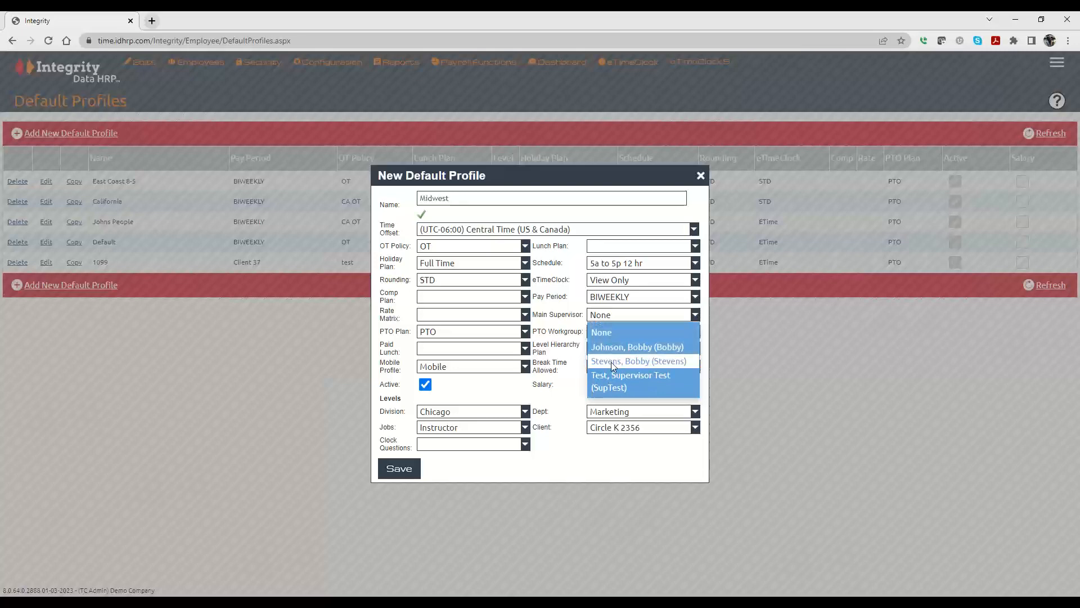
click(610, 362)
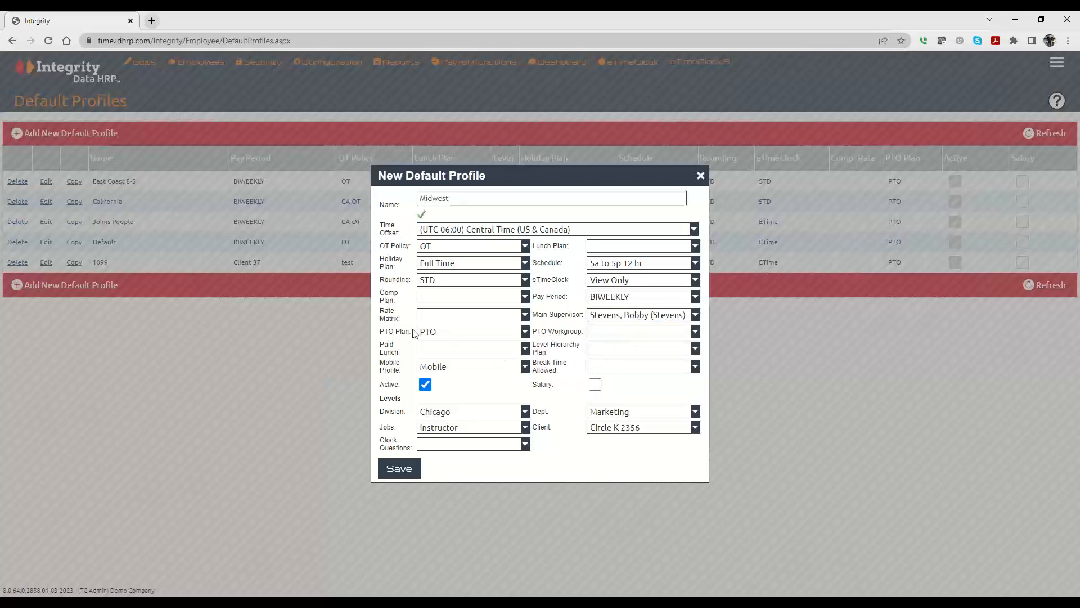
Step: Set the PTO plan to YP PTO, keeping STD rounding and the Full Time holiday plan
click(437, 332)
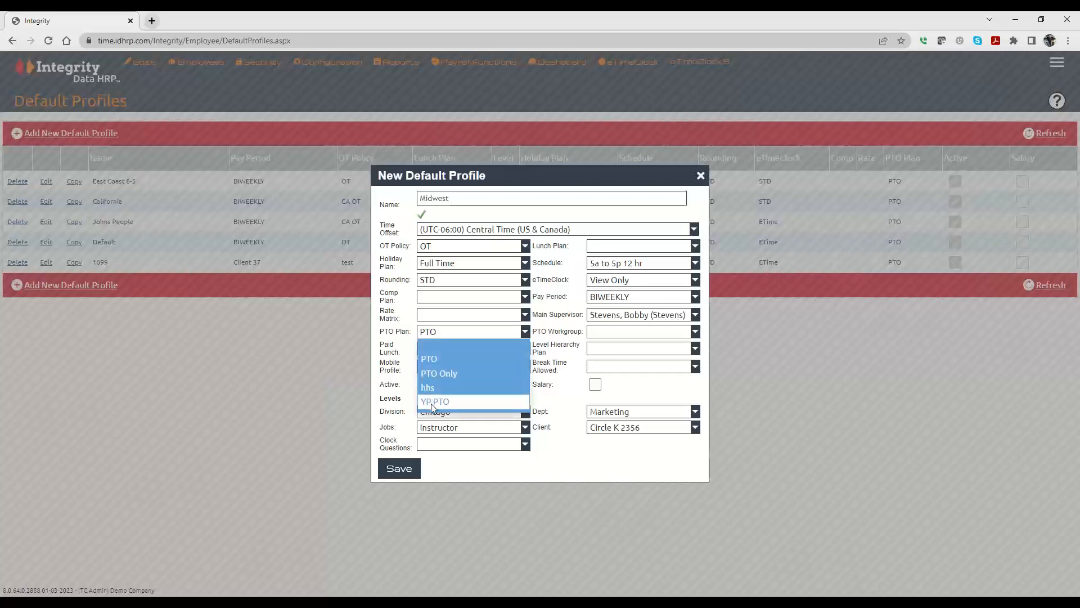
click(430, 403)
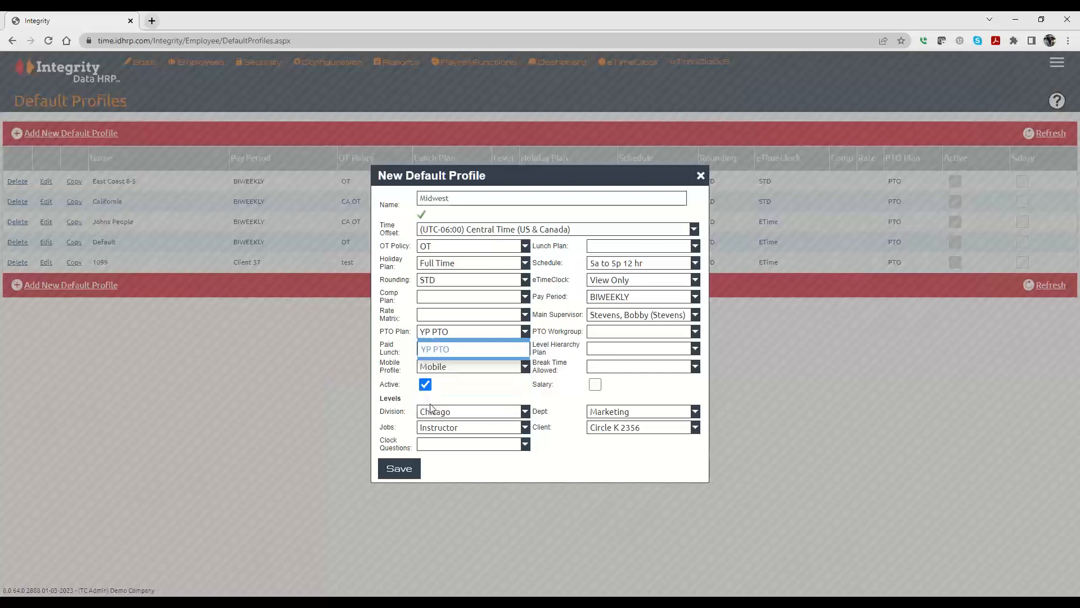
click(430, 282)
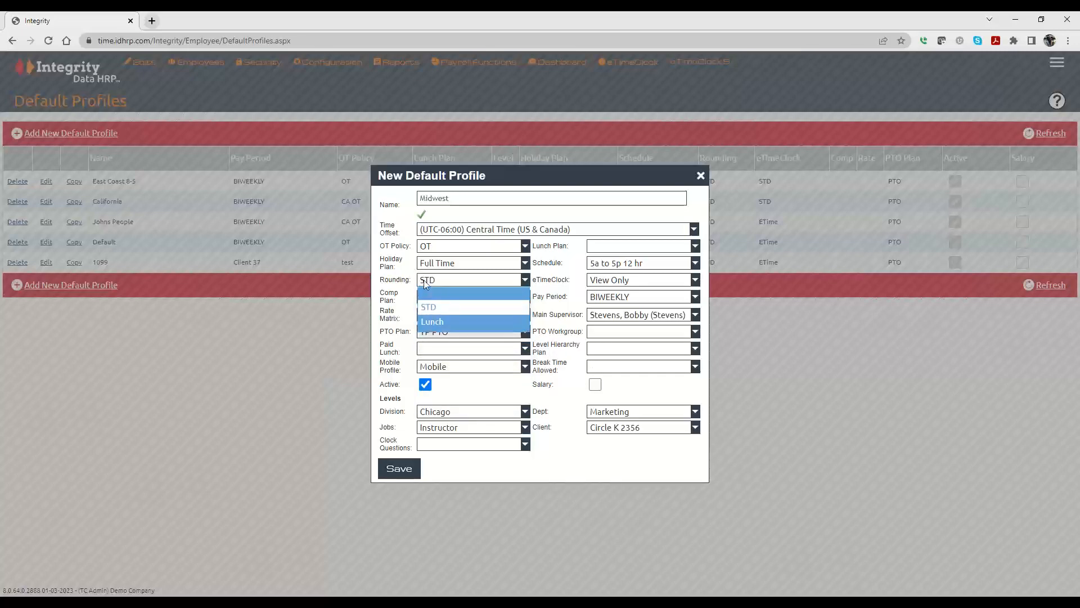
click(426, 282)
click(452, 267)
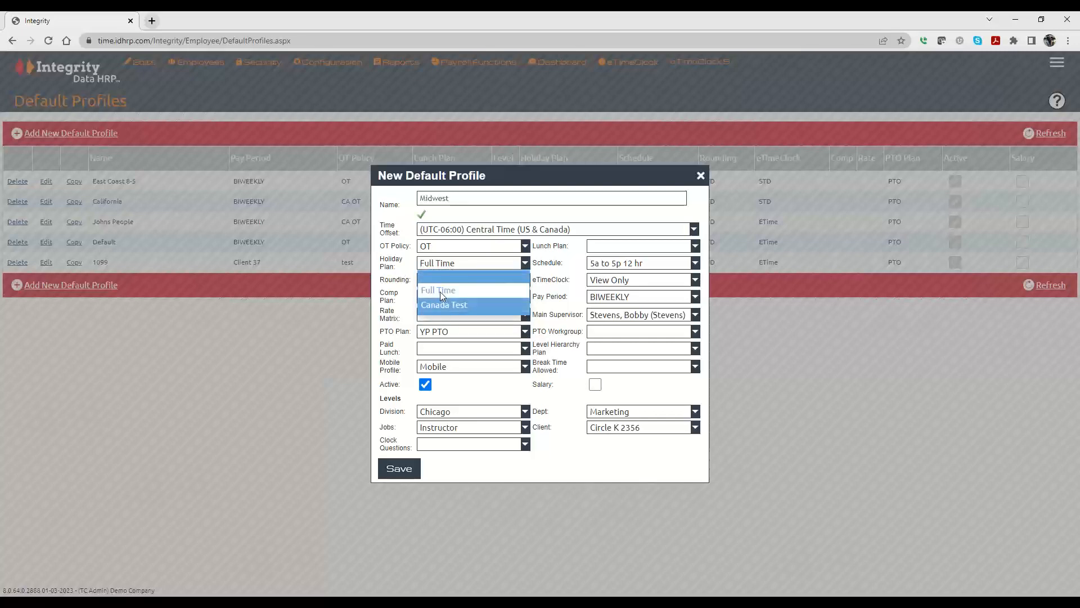
click(452, 289)
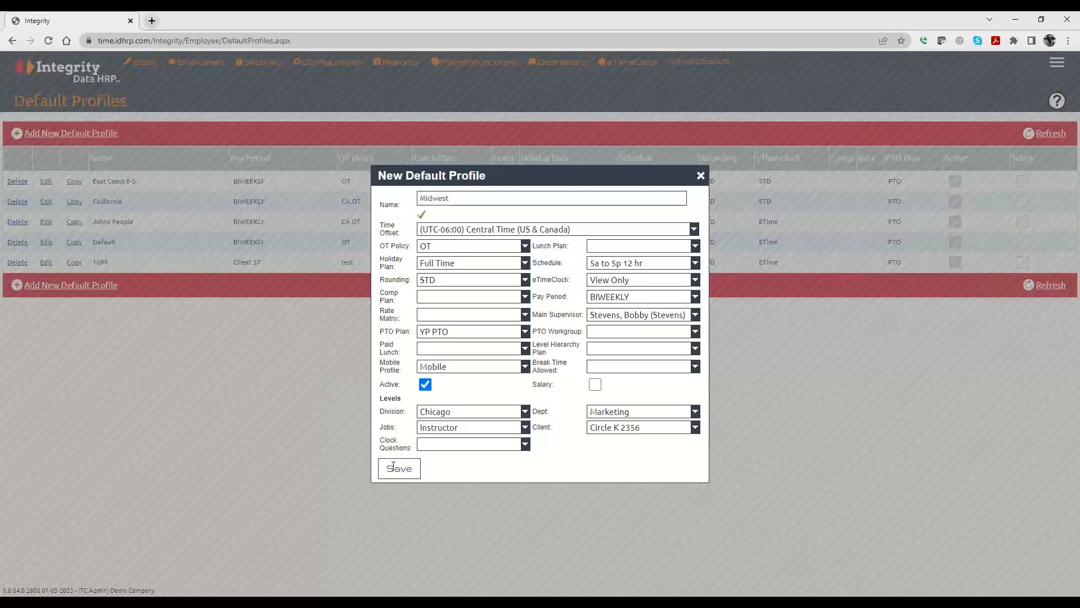
Step: Extend the profile name Midwest with the supervisor's first name in possessive form and "people", and save the new profile
click(469, 200)
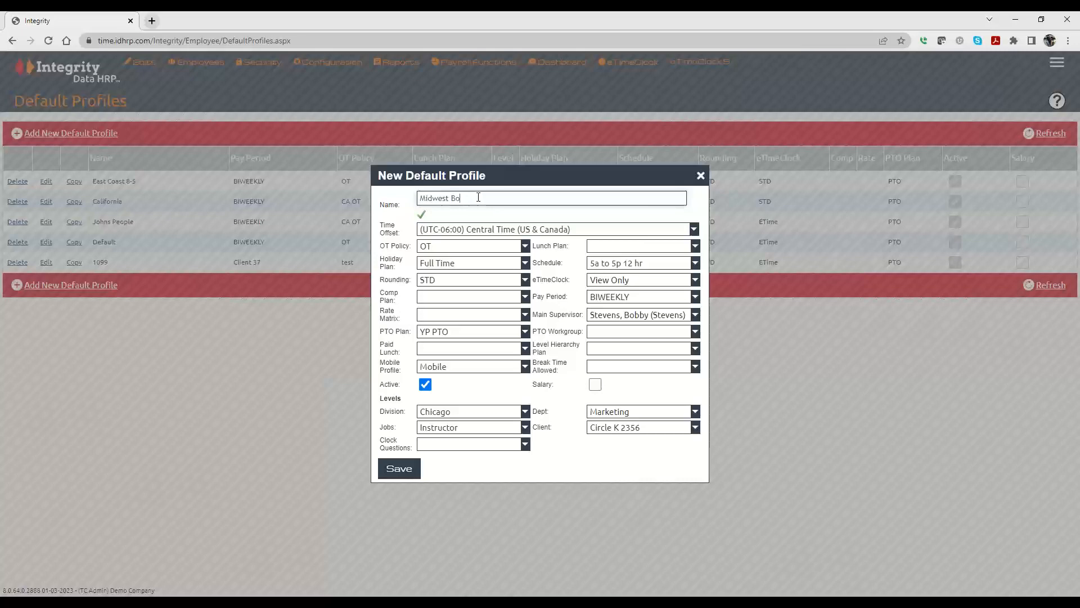
text(by's people)
click(400, 470)
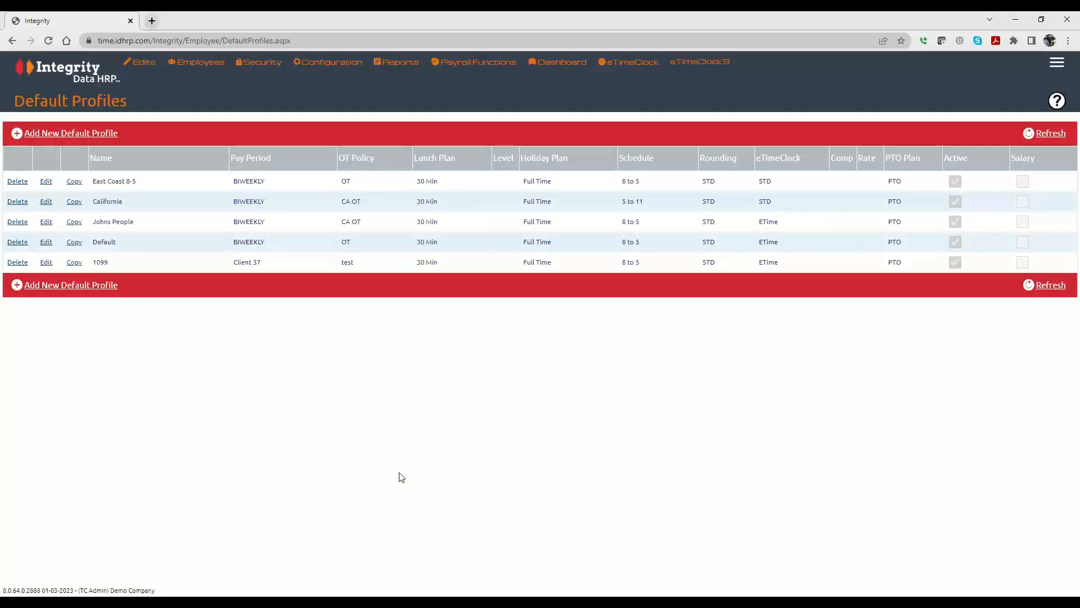